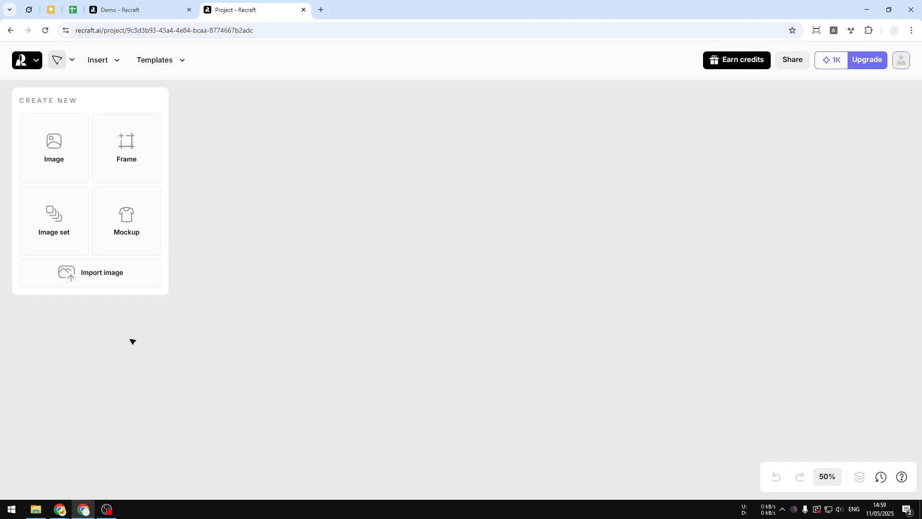
Add a text object reading "Drink More Water" to the empty canvas.
click(111, 60)
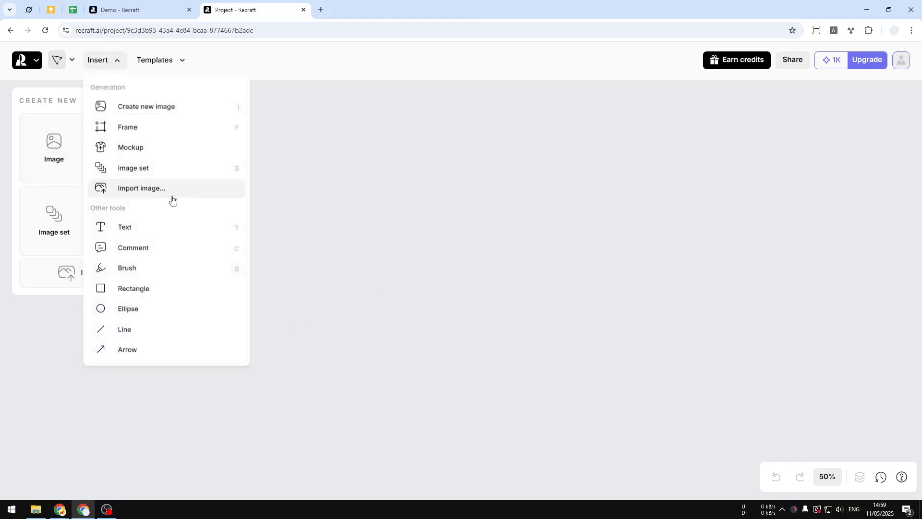
click(142, 228)
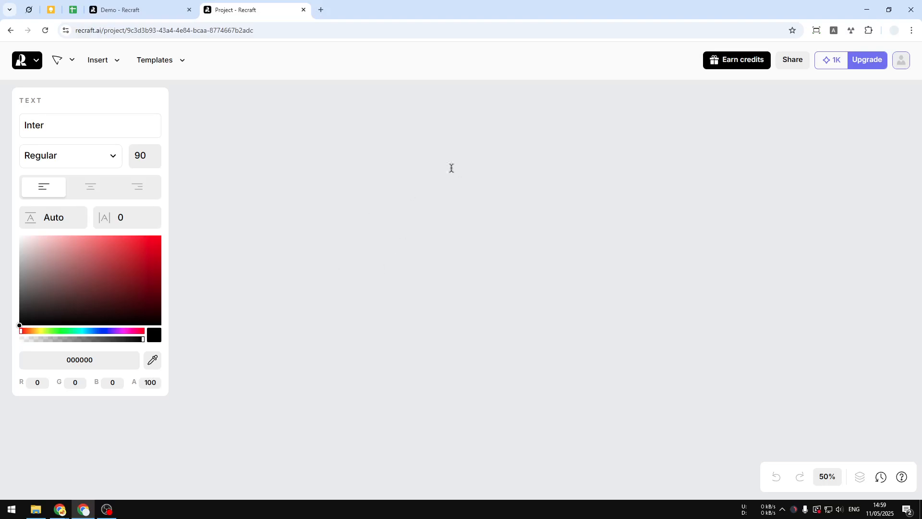
click(344, 229)
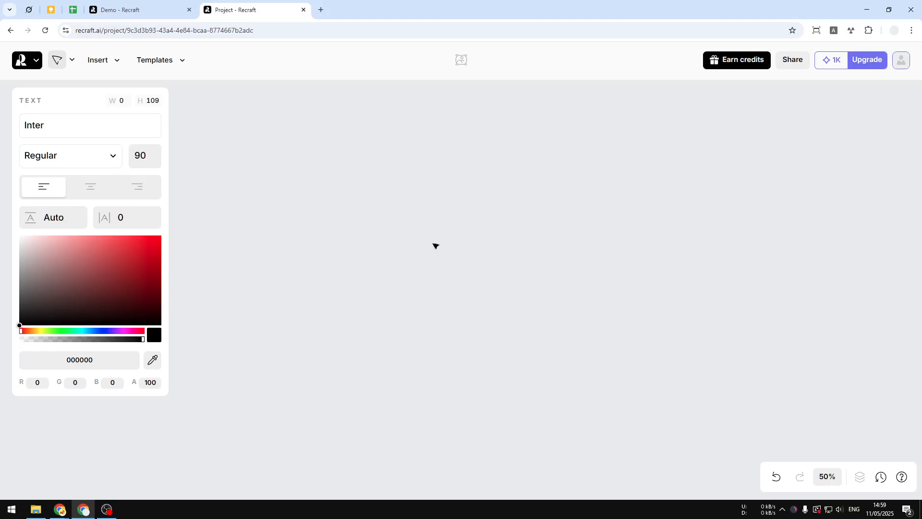
text(Dr)
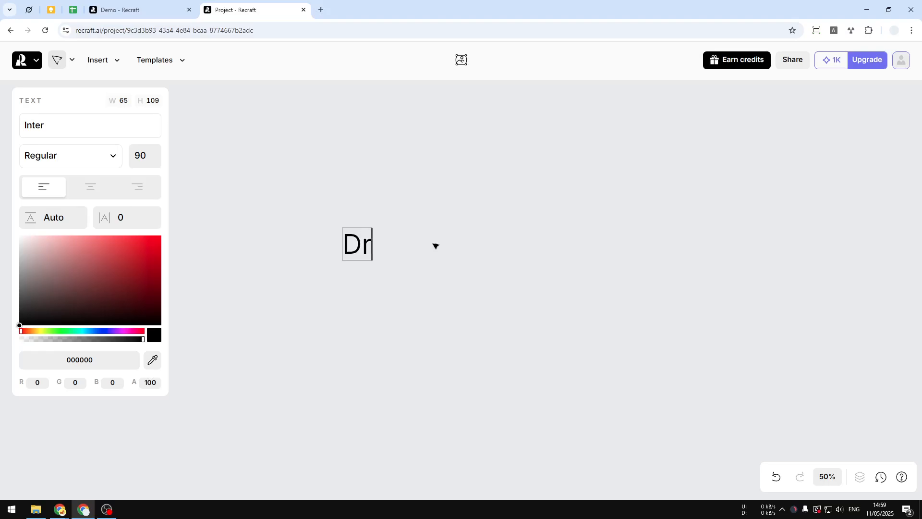
text(ink More Wat)
key(BackSpace)
text(ater)
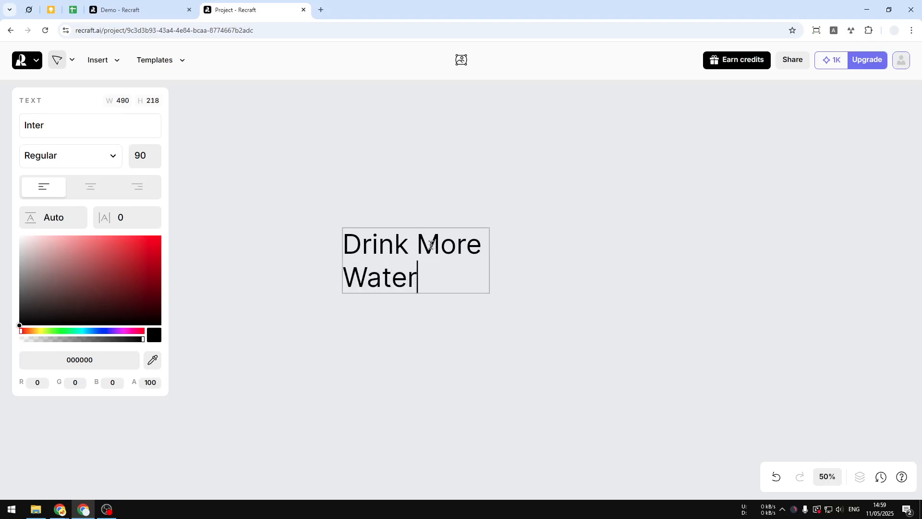
Set the "Drink More Water" text in the Itim font and centre-align it.
drag(429, 279, 346, 239)
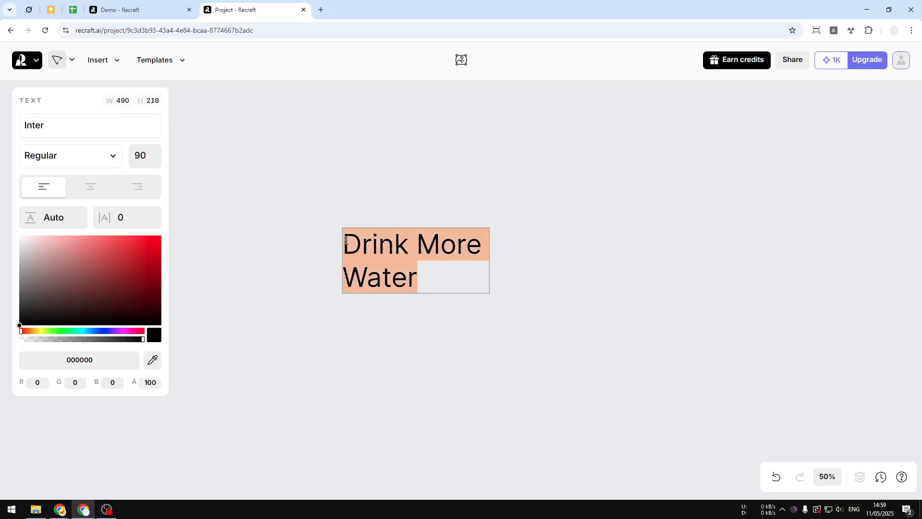
click(80, 126)
scroll(88, 248, down, 2)
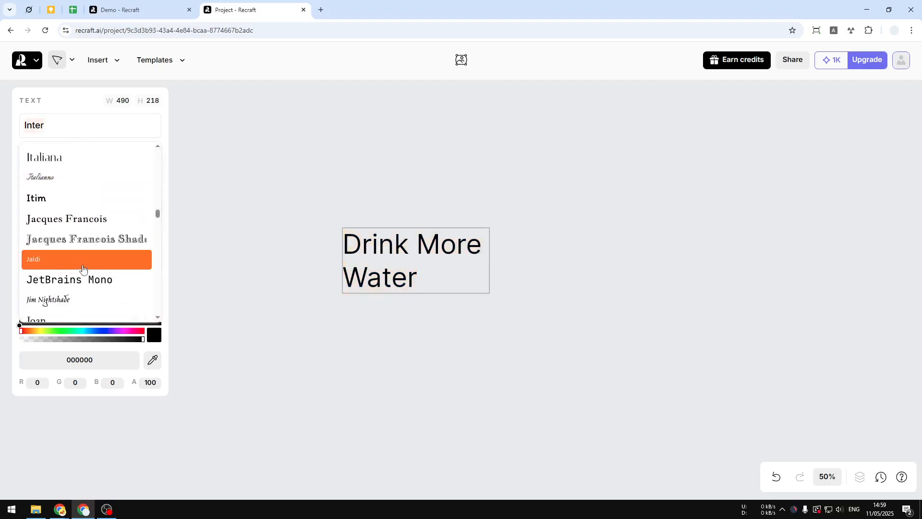
click(56, 202)
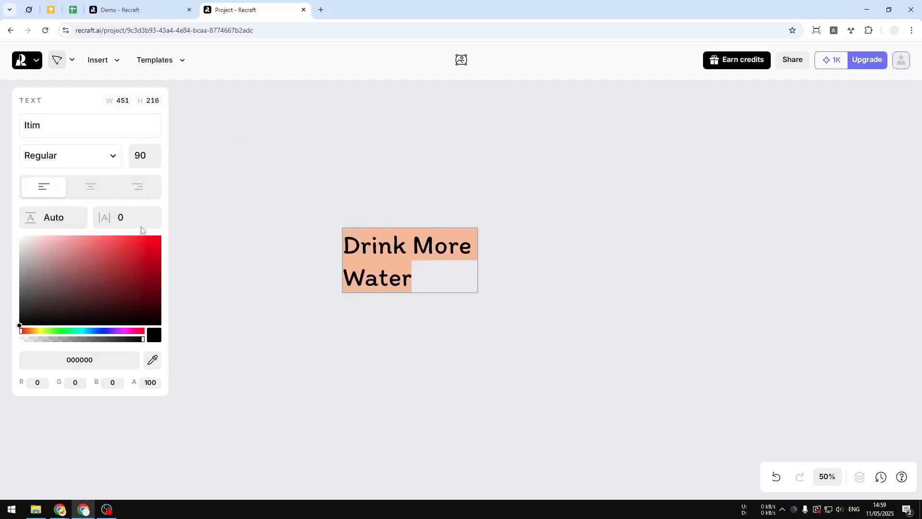
click(81, 186)
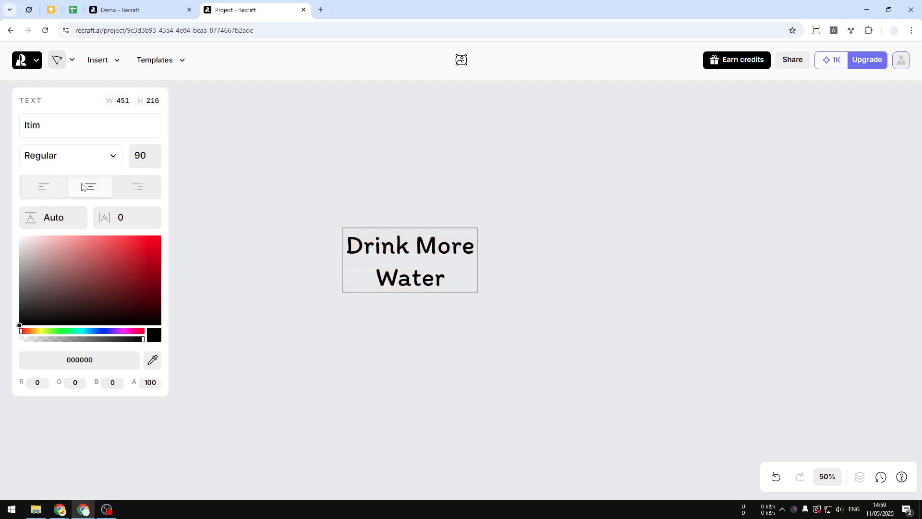
click(94, 153)
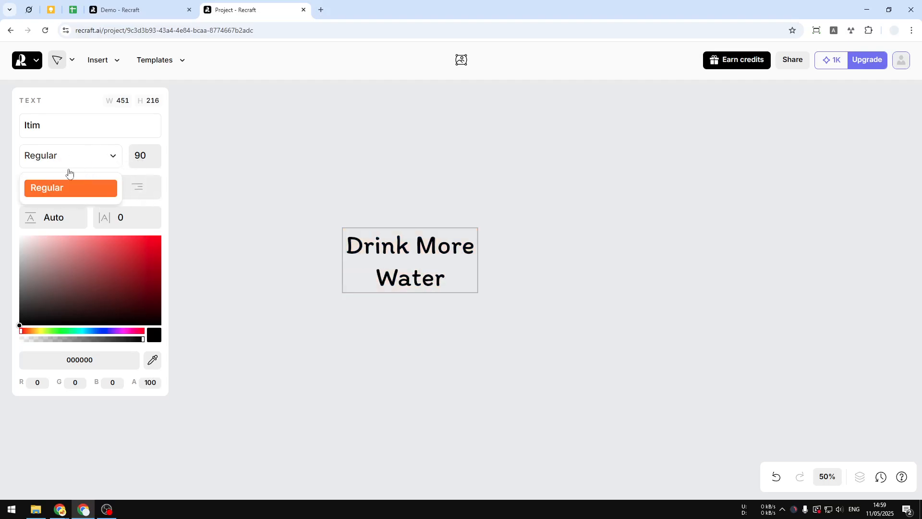
click(86, 156)
drag(442, 266, 328, 241)
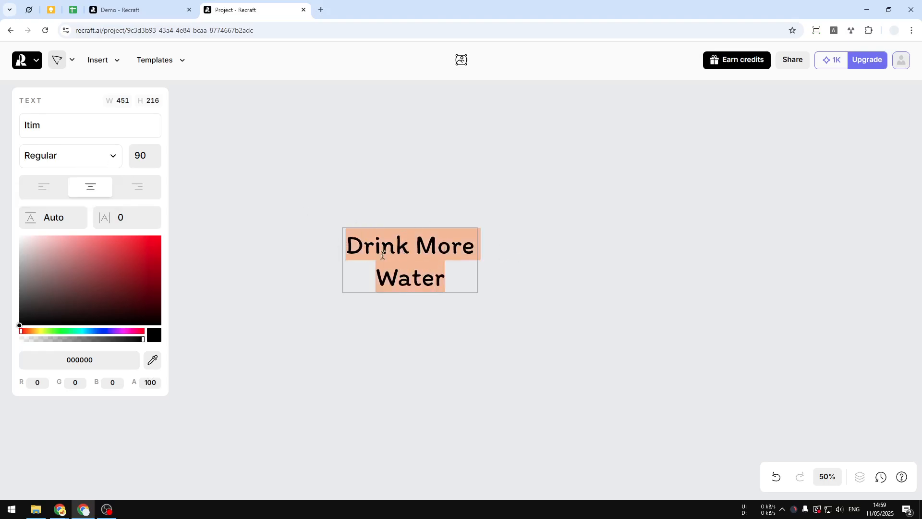
click(471, 313)
Generate a 3:2 image from the prompt "A picture of a young asian woman smiling wearing a unironed white t-shirt while pointing her finger to her own t-shirt.".
drag(618, 283, 357, 311)
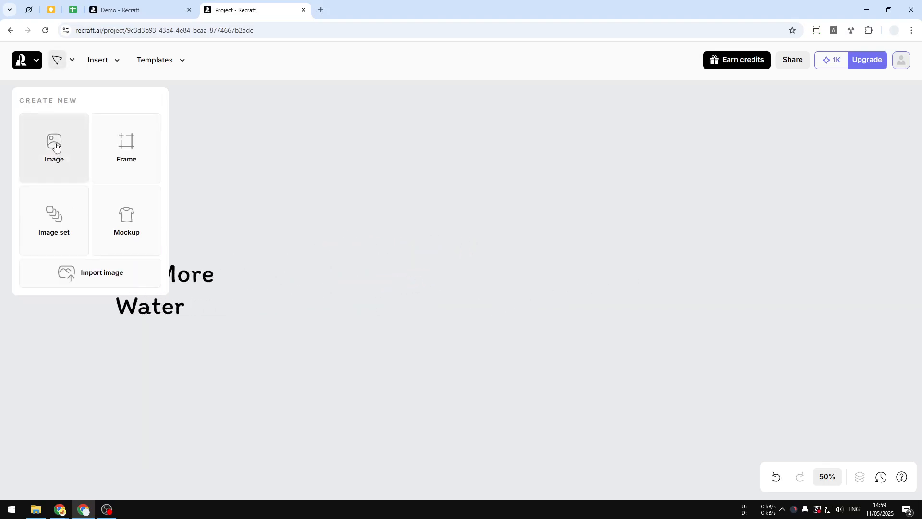
click(55, 146)
right_click(65, 192)
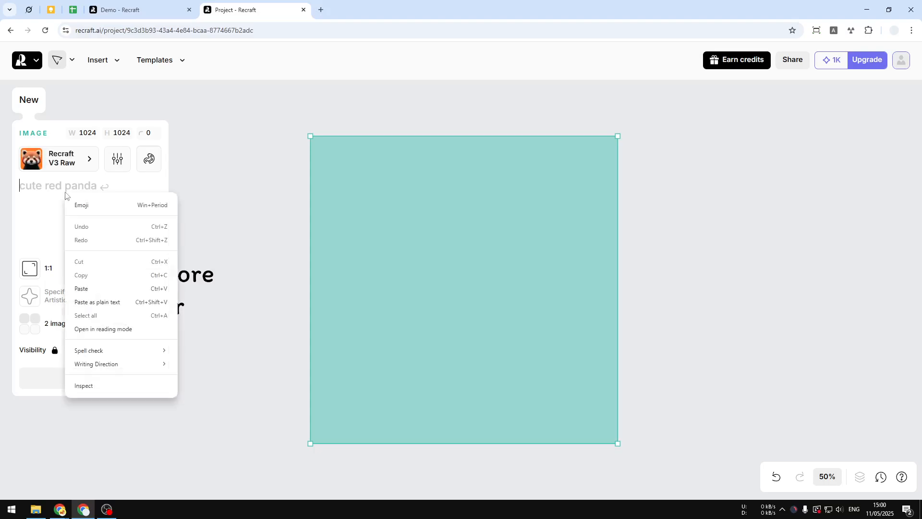
click(102, 289)
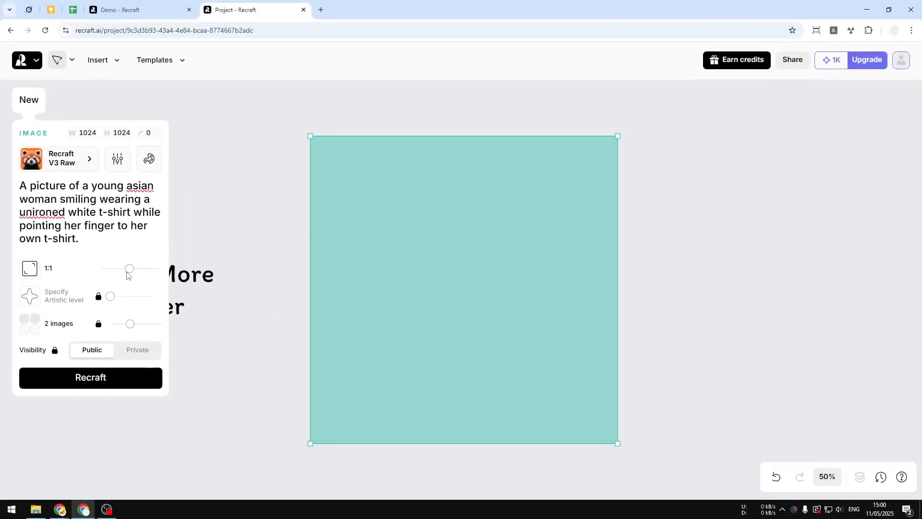
drag(128, 274, 115, 272)
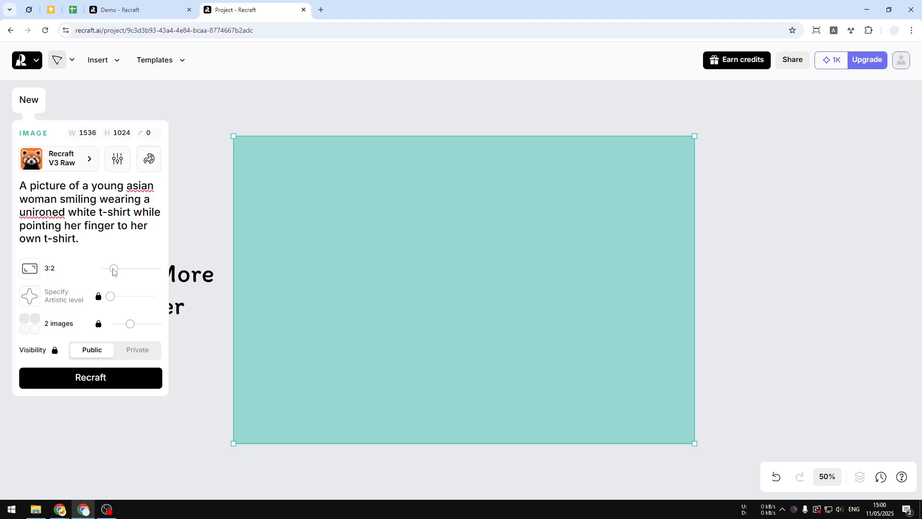
click(81, 377)
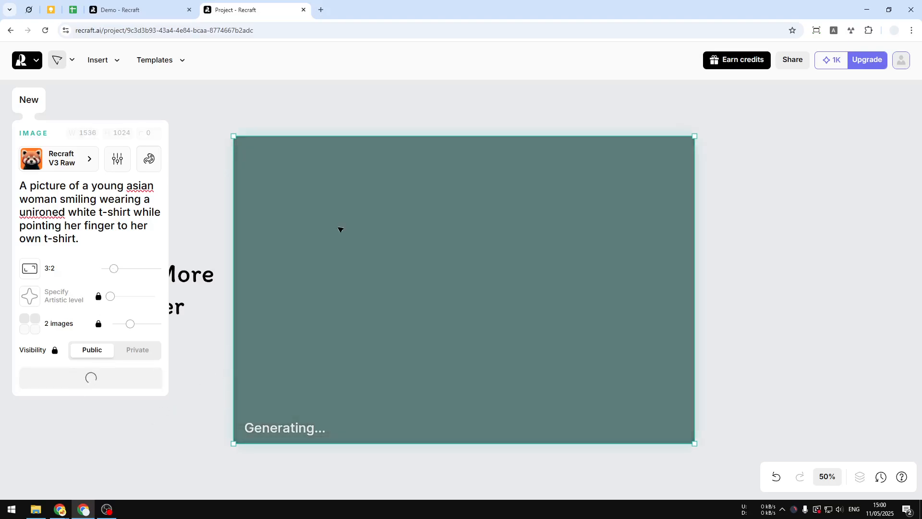
click(323, 106)
drag(324, 105, 422, 91)
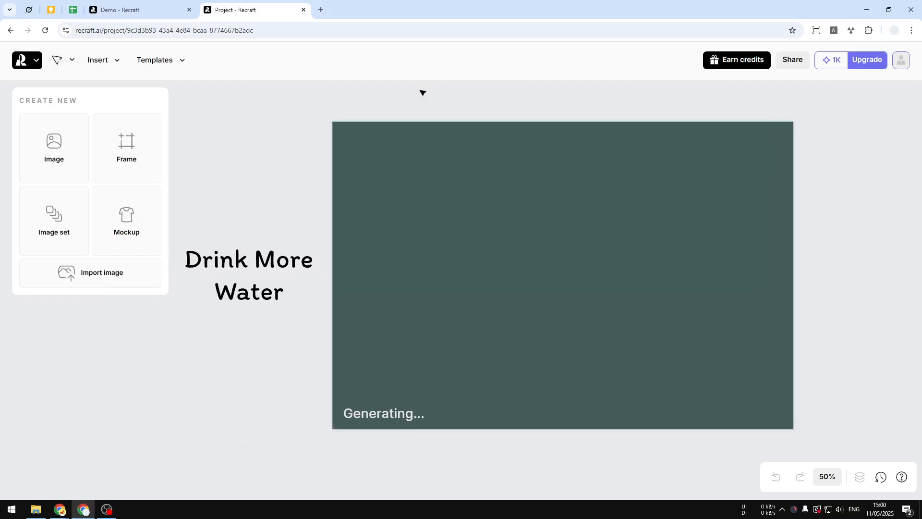
click(249, 287)
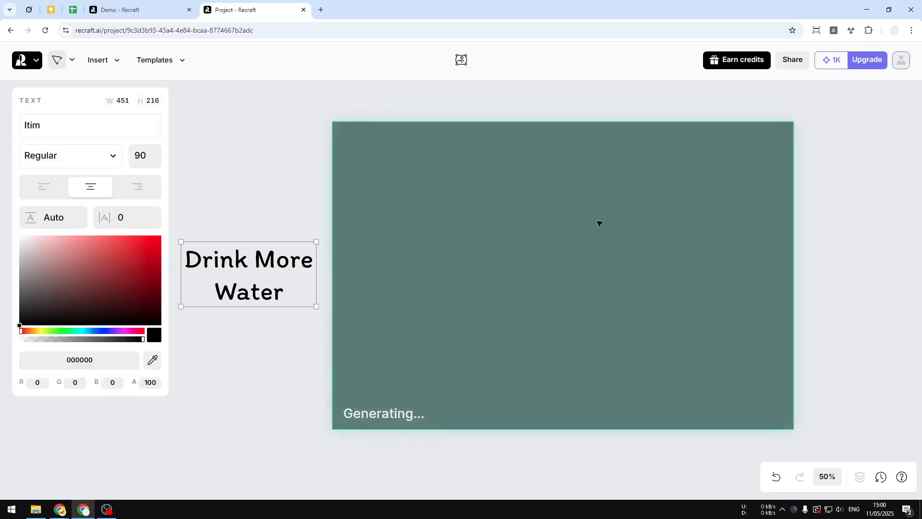
click(613, 229)
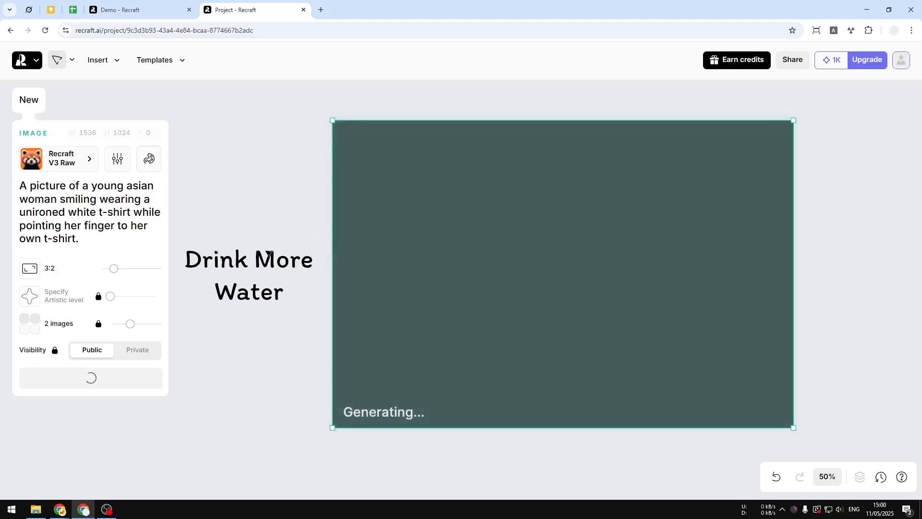
click(240, 276)
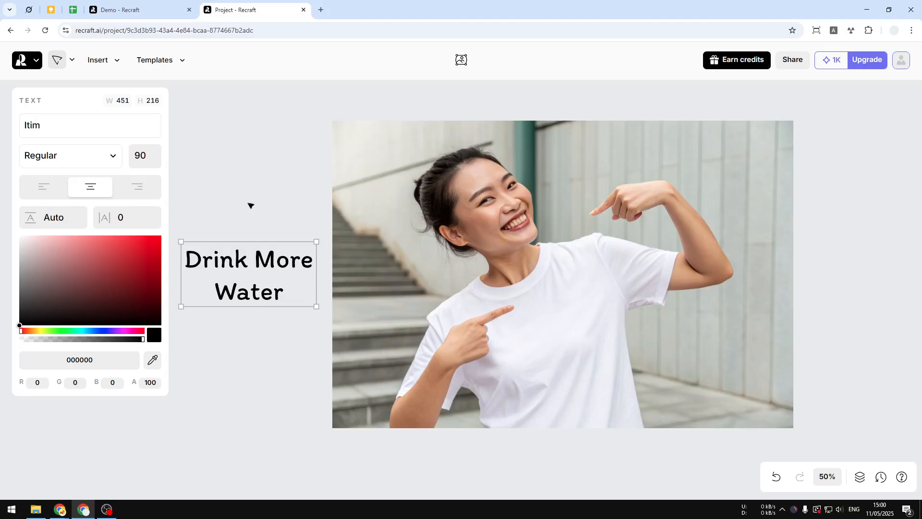
Choose the second generated variant of the woman in the white T-shirt and turn it into a mockup.
click(540, 281)
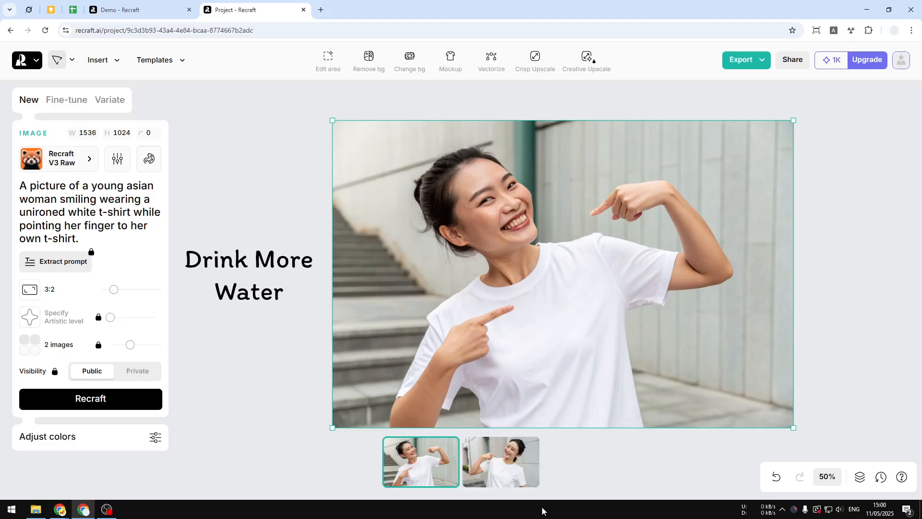
click(509, 469)
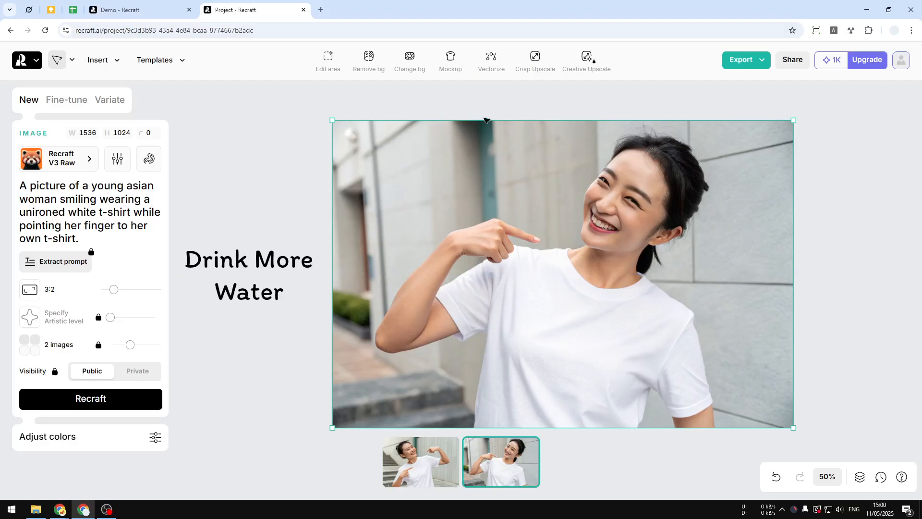
click(453, 63)
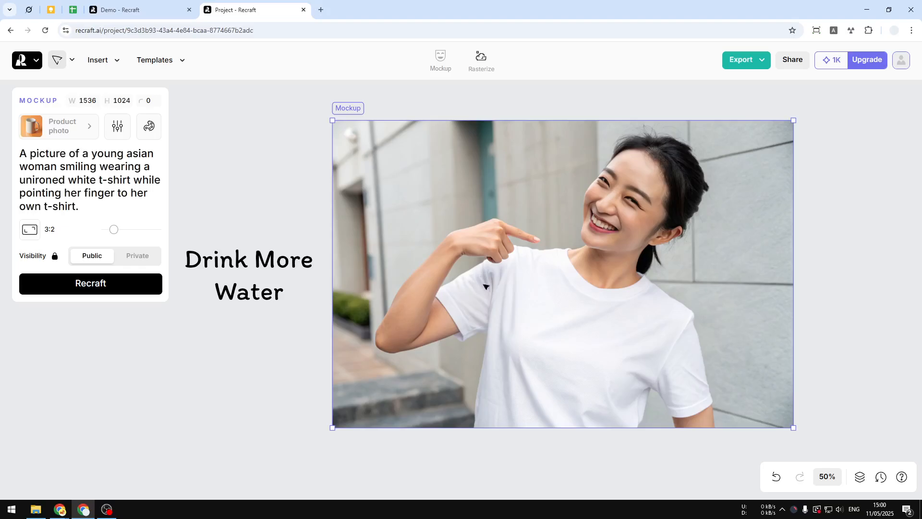
Convert the "Drink More Water" text into an image and place it on the T-shirt in the mockup.
click(257, 287)
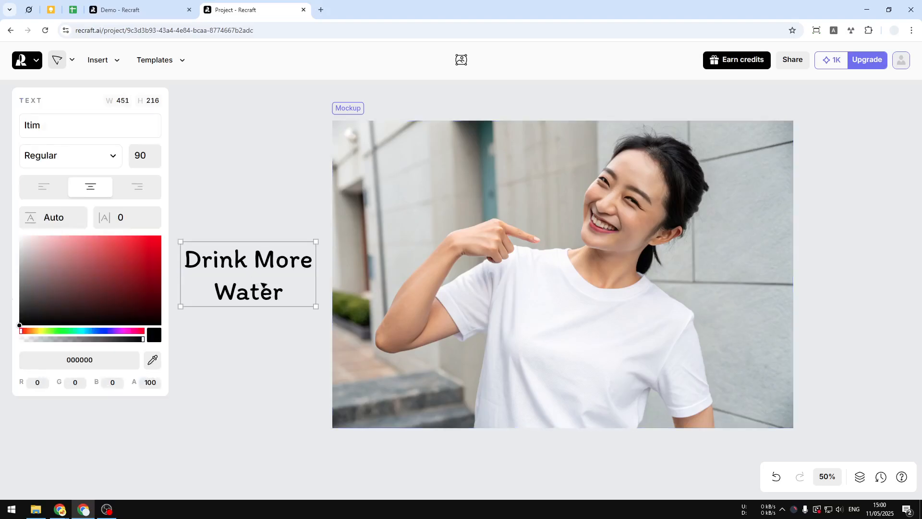
click(463, 66)
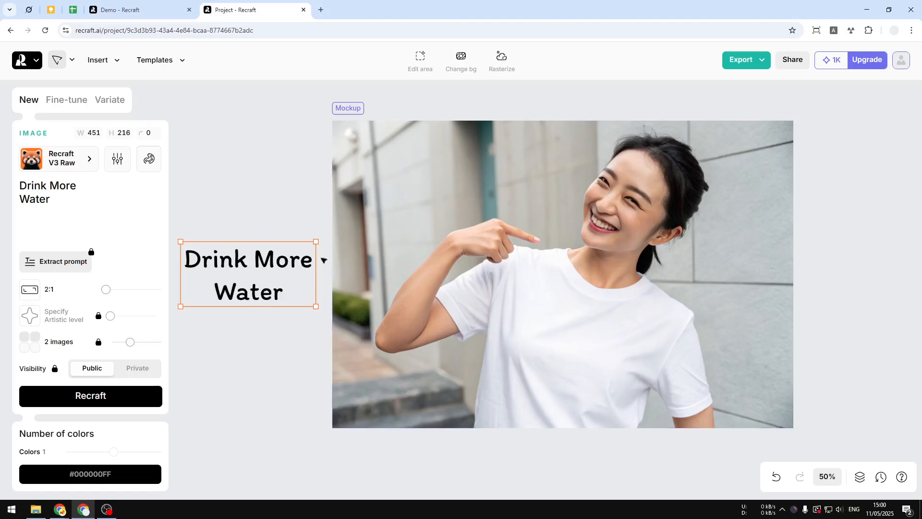
drag(237, 275, 556, 335)
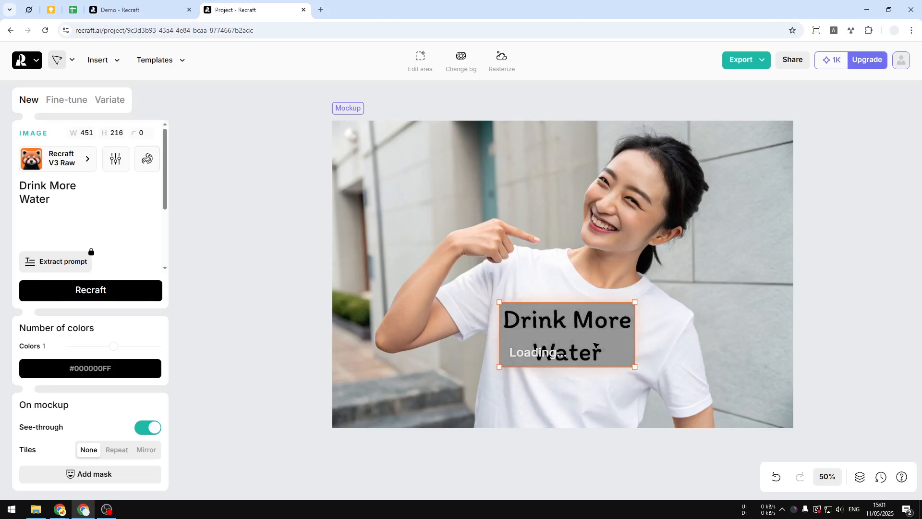
Scale the "Drink More Water" design down to about 30 × 14 so it fits across the T-shirt's chest.
drag(595, 346, 601, 358)
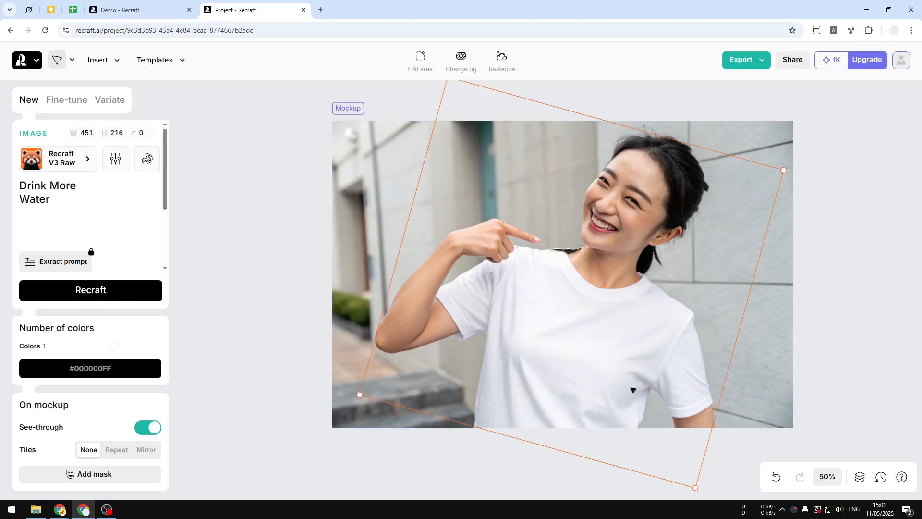
key(ctrl+z)
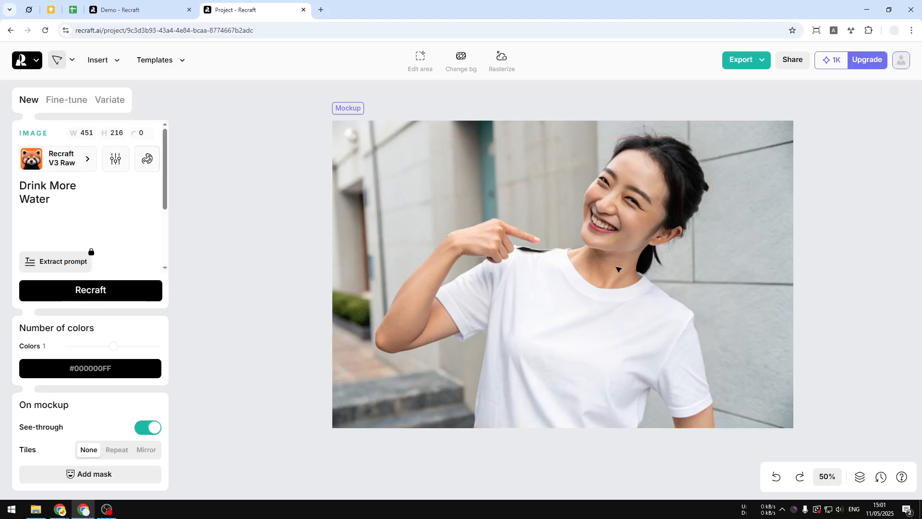
drag(376, 138, 535, 270)
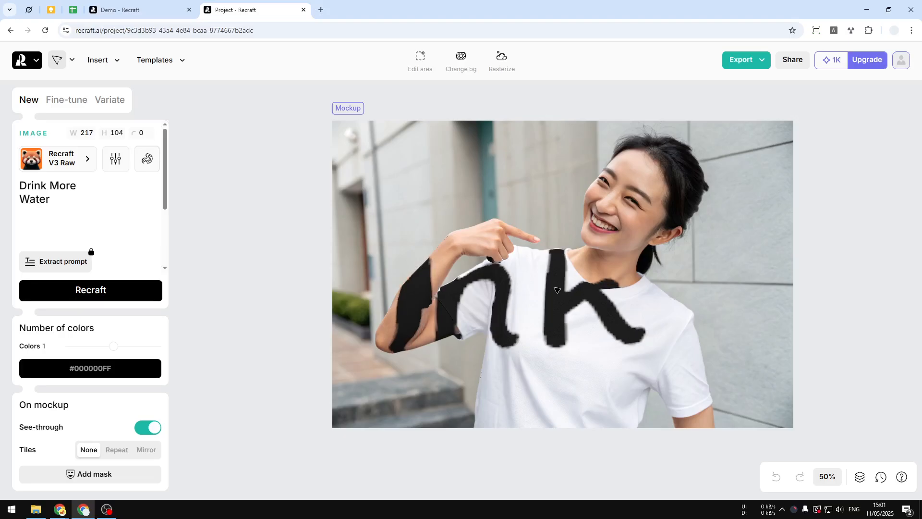
drag(713, 168, 454, 360)
drag(376, 429, 600, 337)
drag(709, 400, 651, 369)
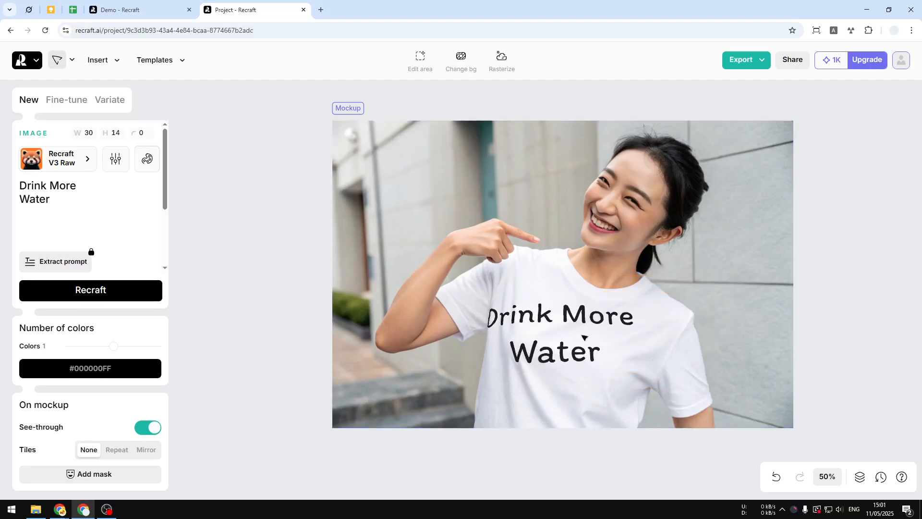
Reposition the "Drink More Water" design on the T-shirt's chest so it follows the tilt of the shirt, and deselect it.
drag(583, 333, 597, 352)
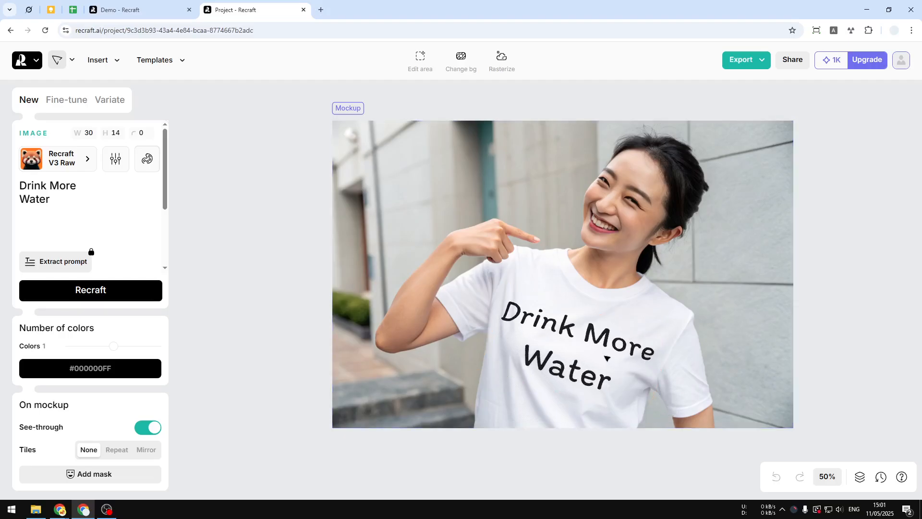
click(809, 306)
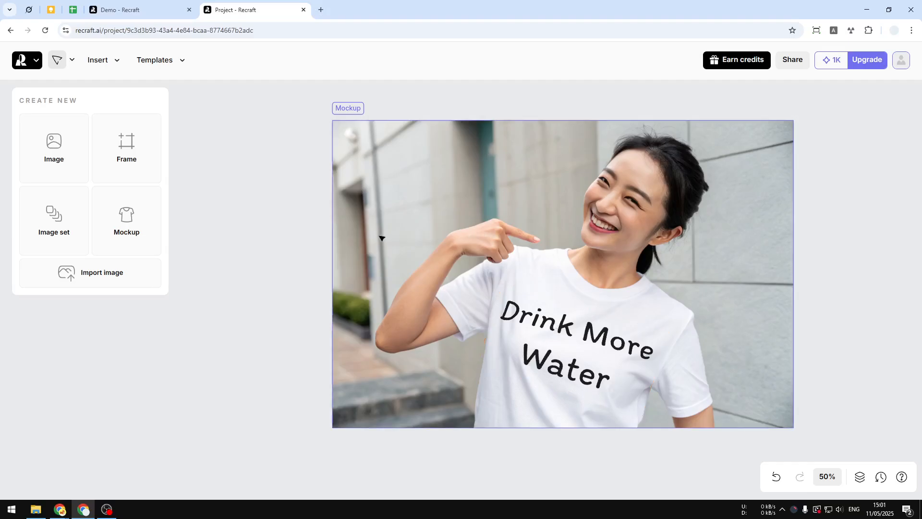
click(618, 327)
mouse_move(579, 348)
mouse_down()
mouse_move(537, 351)
mouse_move(627, 371)
mouse_move(573, 359)
mouse_move(525, 316)
mouse_move(573, 340)
mouse_up()
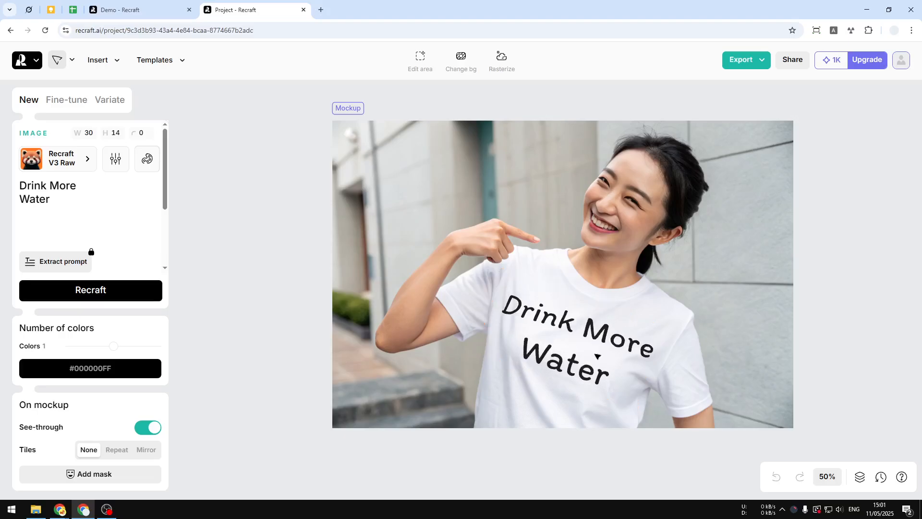
click(846, 369)
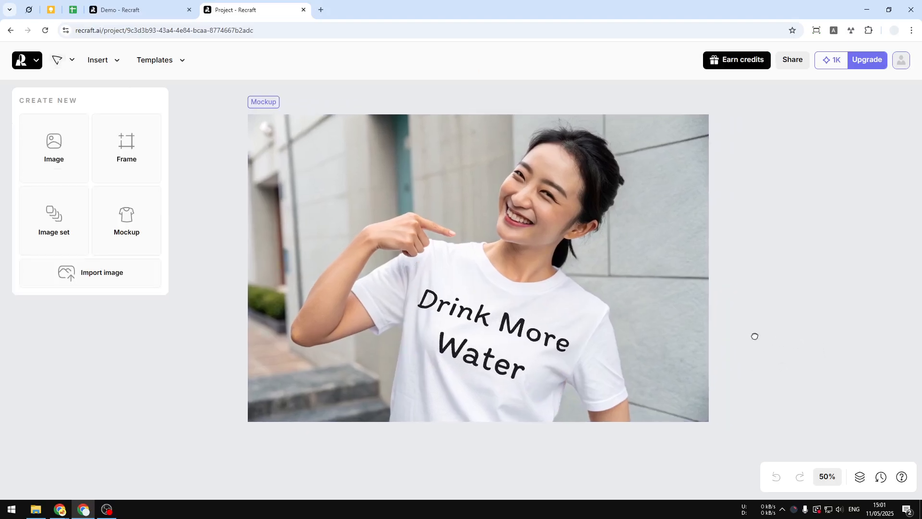
drag(765, 337, 516, 313)
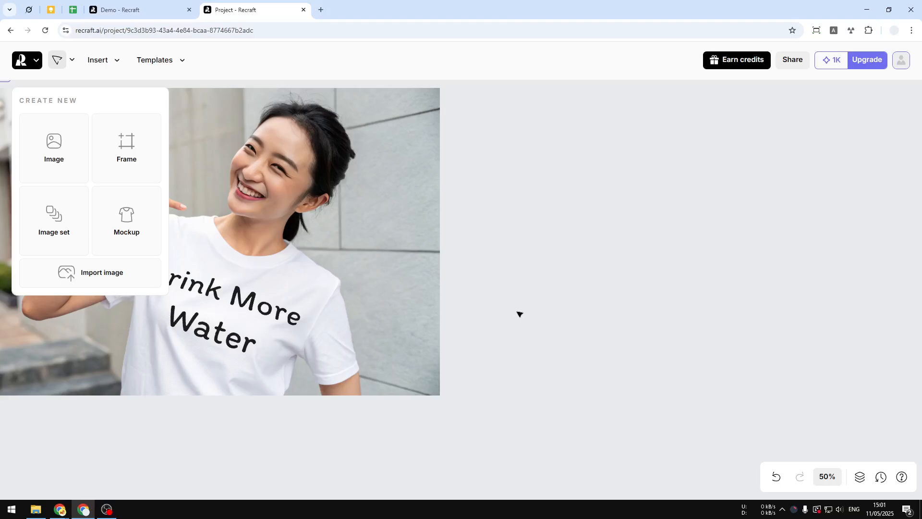
Start a new image beside the mockup and choose the Pop Graphic style from the Graphic design collection.
scroll(519, 314, down, 3)
drag(603, 245, 389, 286)
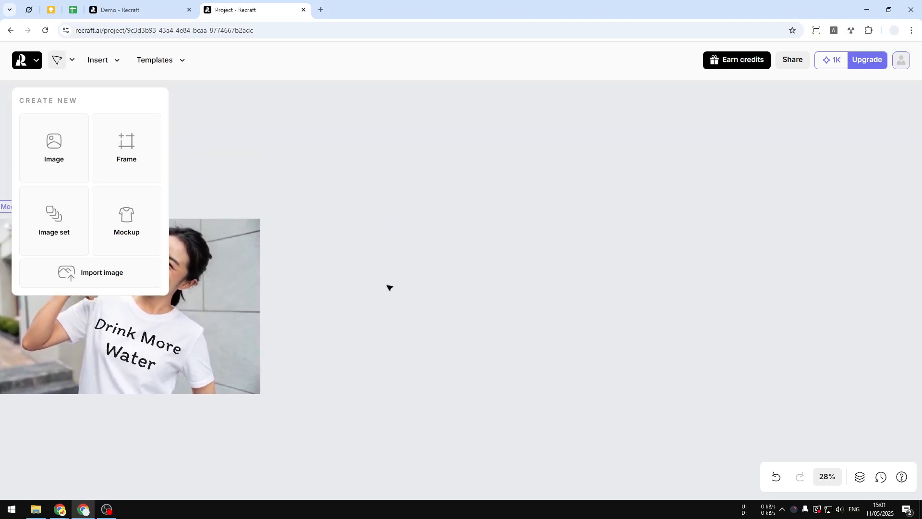
click(71, 136)
click(63, 160)
scroll(358, 312, down, 10)
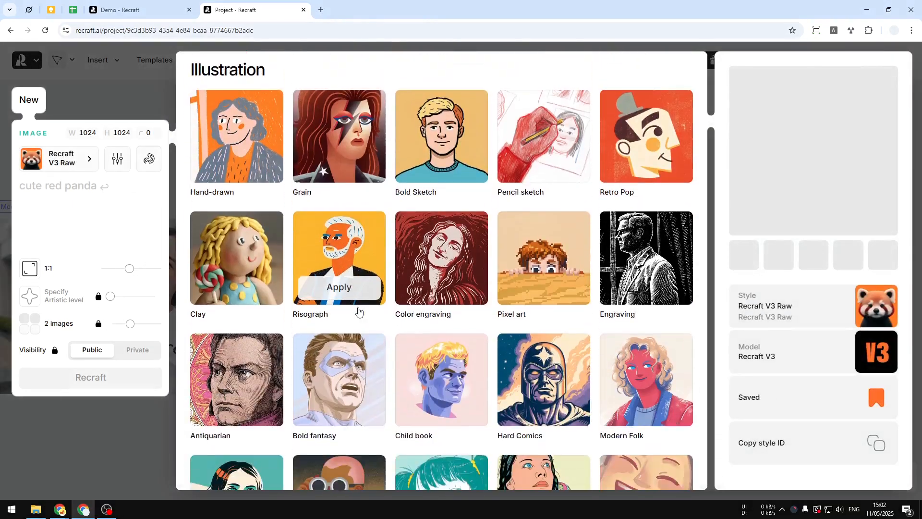
scroll(359, 312, down, 20)
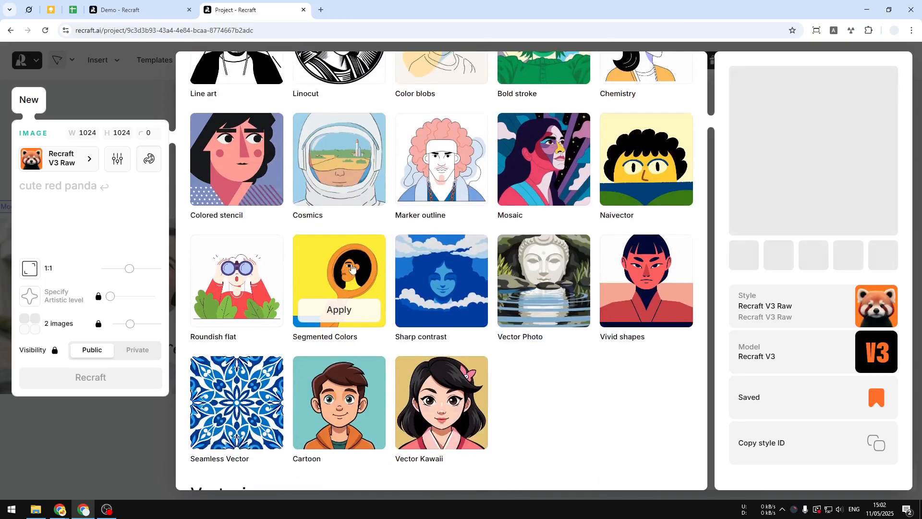
scroll(349, 267, down, 14)
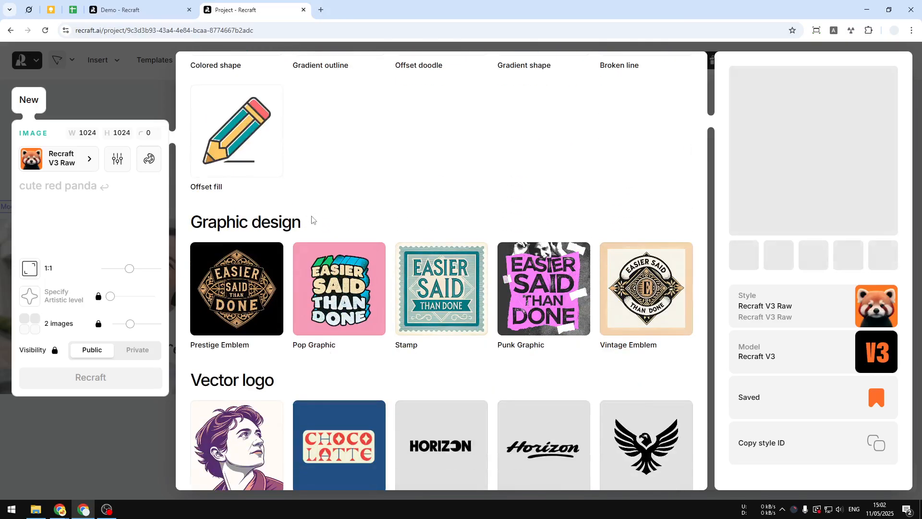
scroll(278, 245, down, 2)
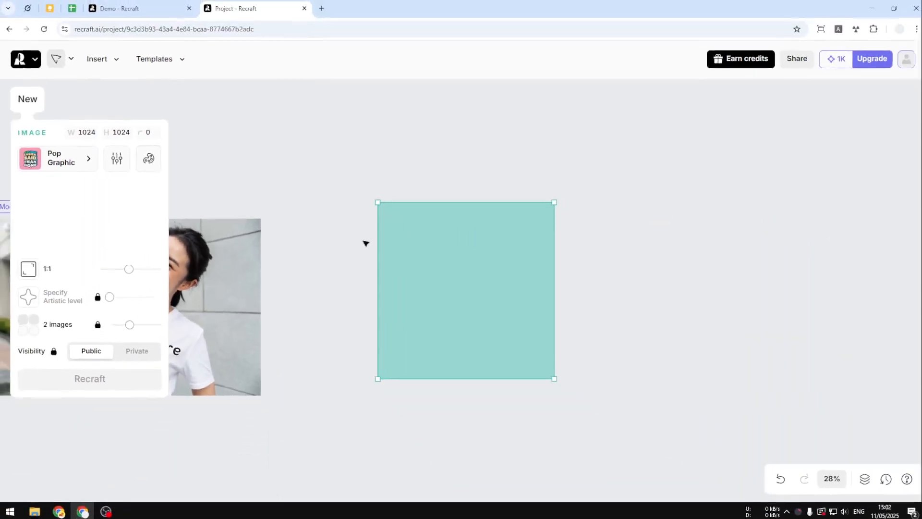
Set the new image's aspect ratio to 3:2 and generate it from the prompt "Drink More Water".
drag(126, 273, 113, 270)
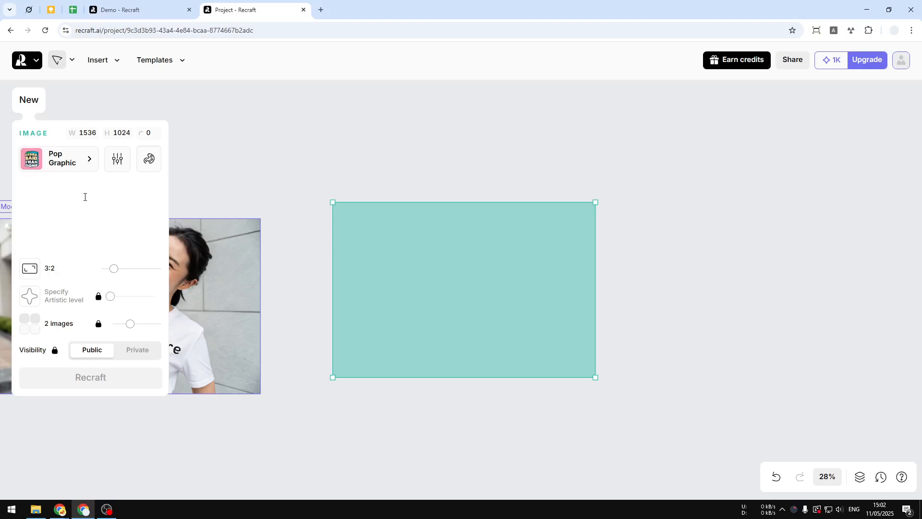
text(Drink More Wa)
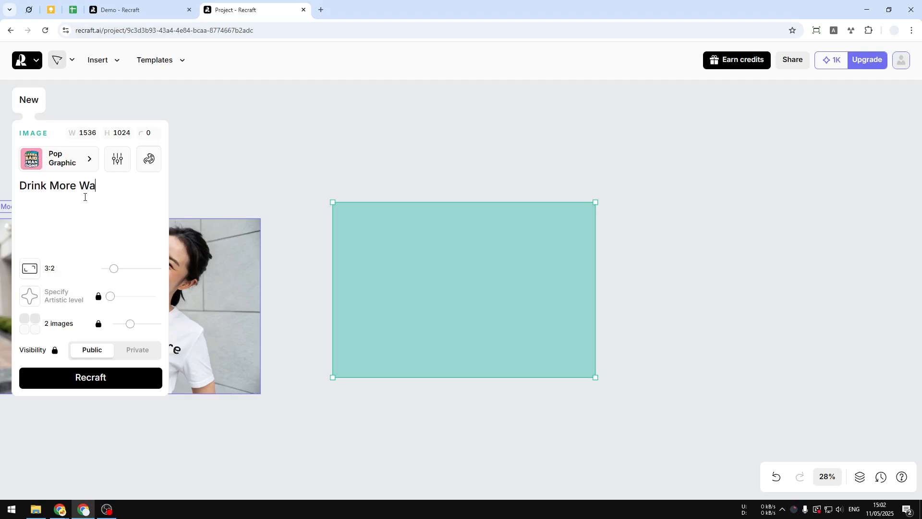
click(96, 379)
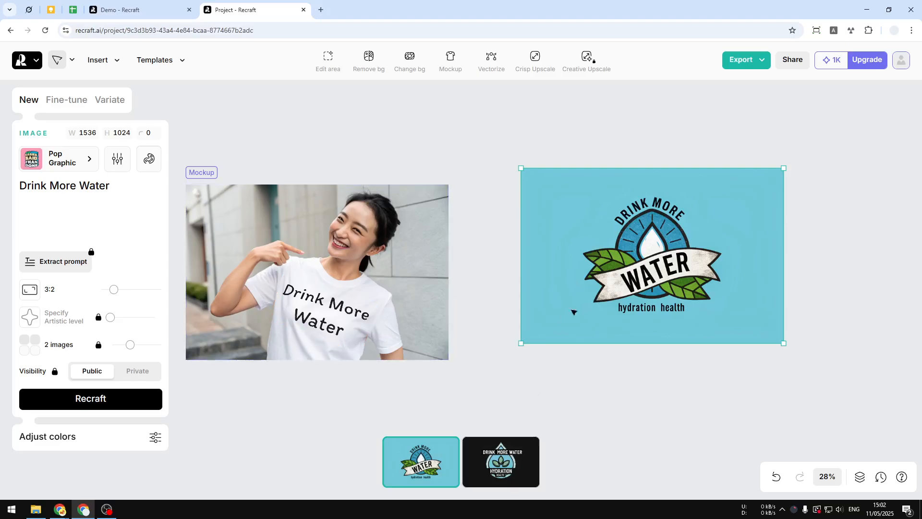
Compare the two generated logo variants, try removing the background of the dark one, and move it closer to the mockup.
click(507, 464)
click(445, 469)
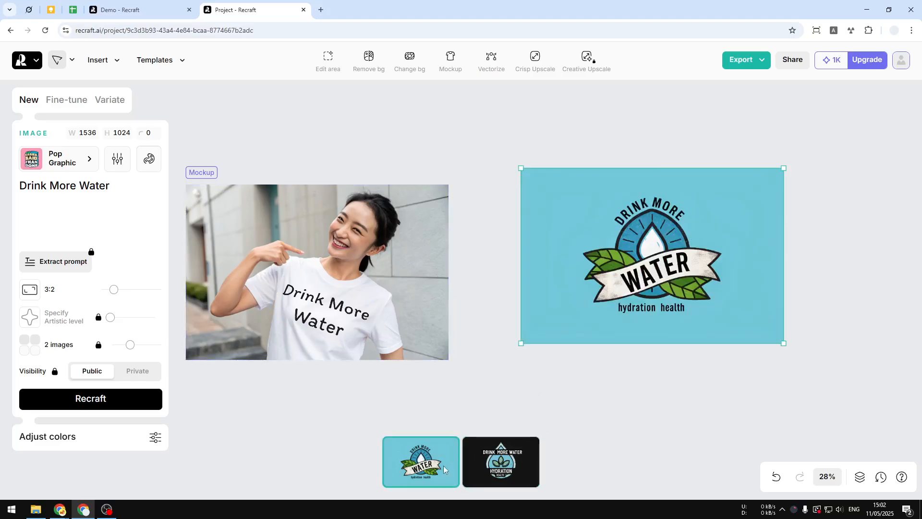
click(491, 464)
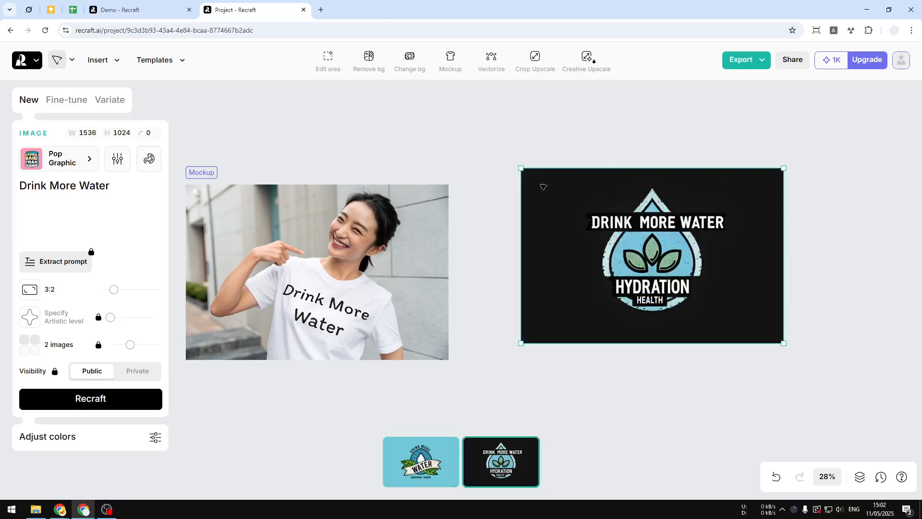
click(368, 60)
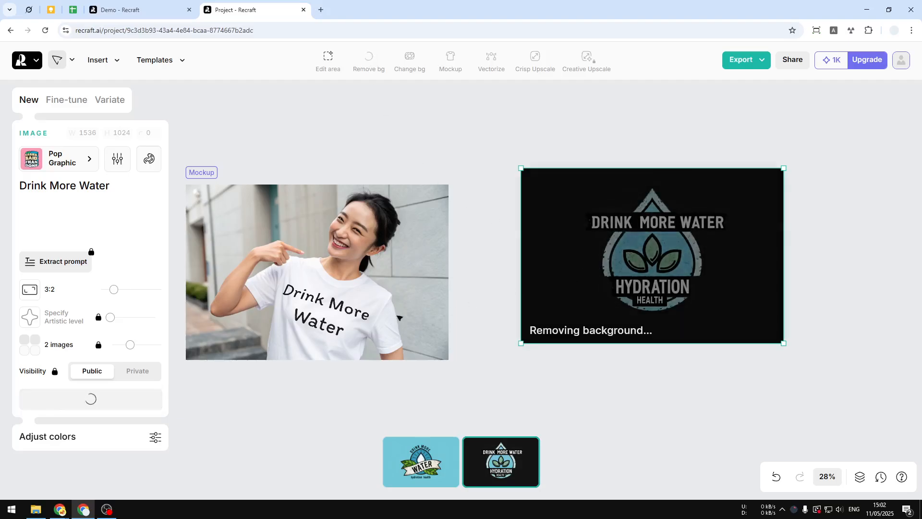
drag(687, 261, 645, 260)
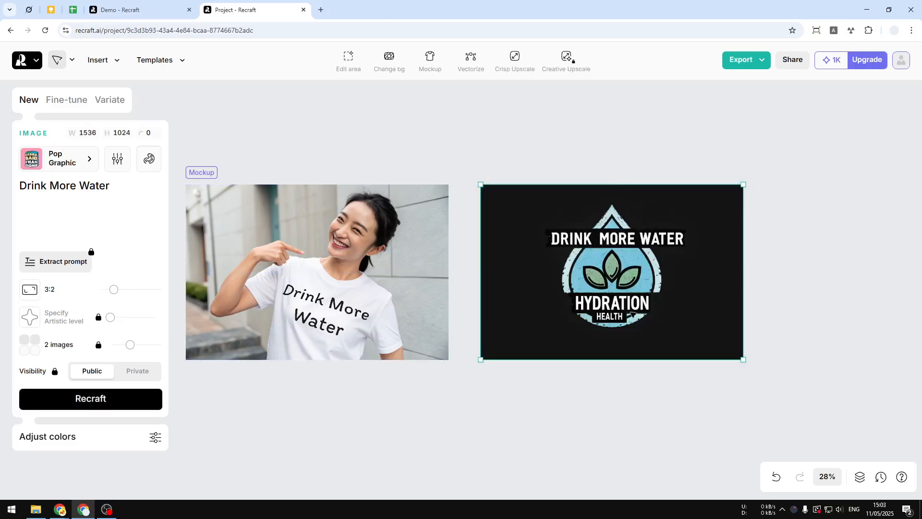
Undo the background removal on the dark "Drink More Water" logo and reselect the image.
click(596, 411)
click(576, 306)
click(535, 233)
key(ctrl+z)
click(550, 373)
click(561, 259)
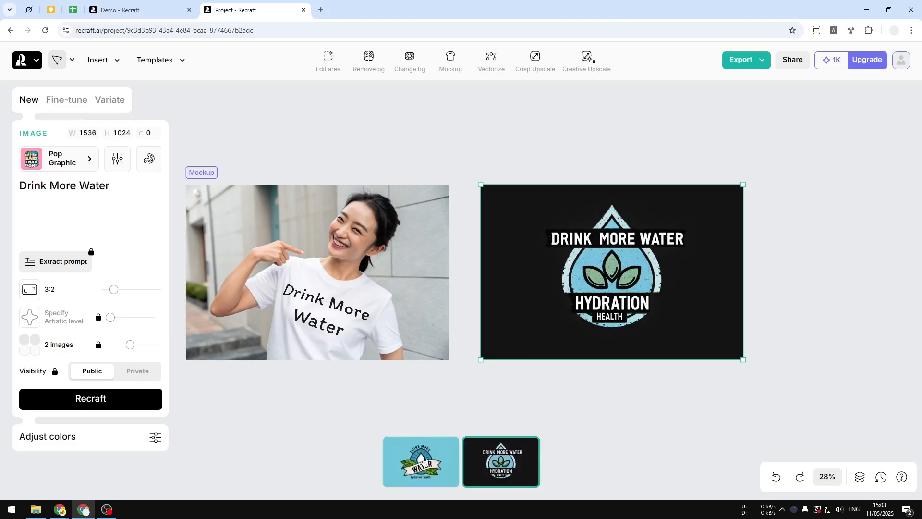
Switch to the blue logo variant with the ribbon and leaves and remove its background.
click(429, 460)
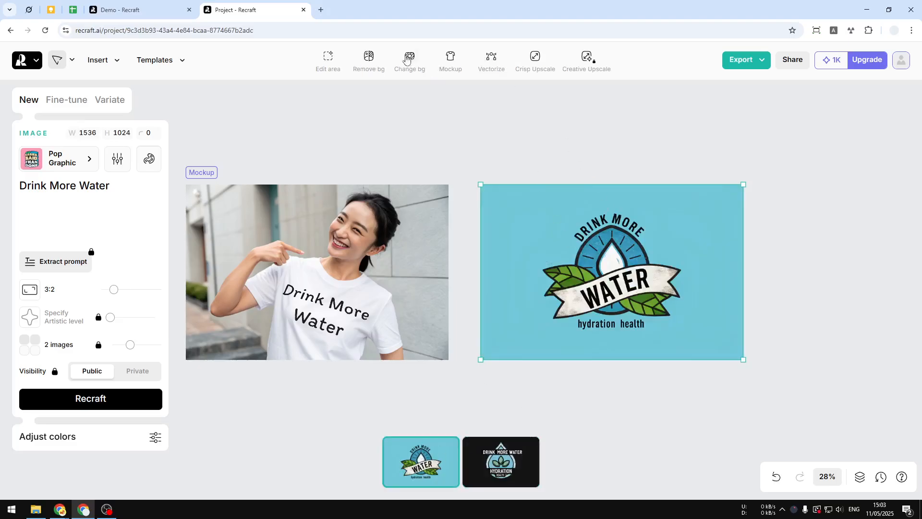
click(369, 58)
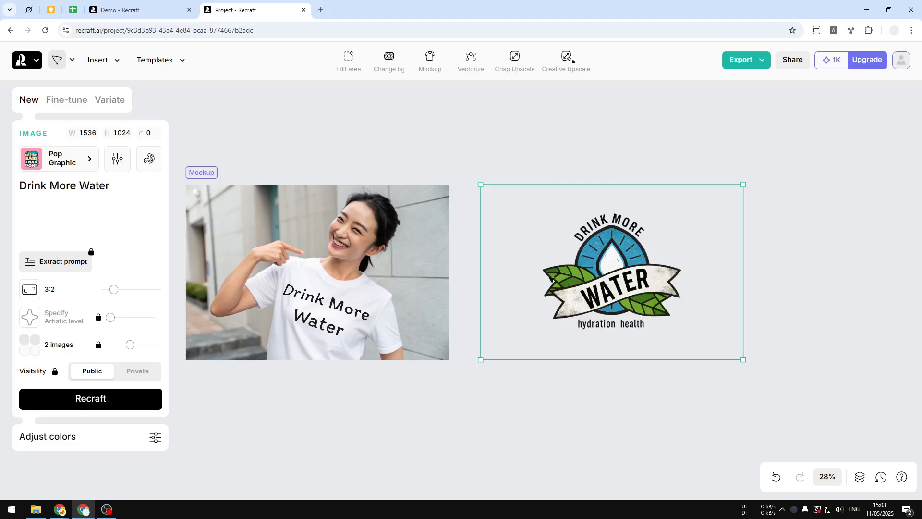
Delete the old "Drink More Water" text design from the T-shirt mockup.
click(326, 309)
right_click(323, 308)
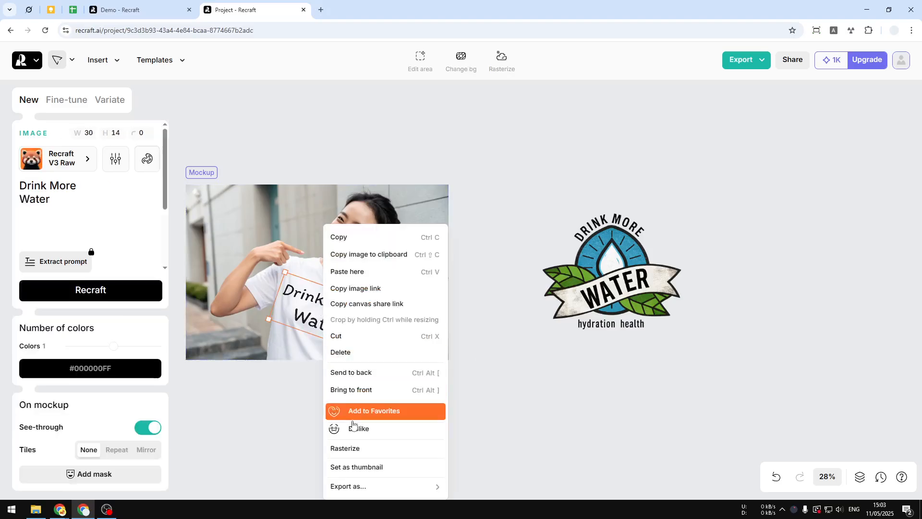
click(347, 352)
Place the background-free "Drink More Water" logo onto the T-shirt mockup.
click(625, 272)
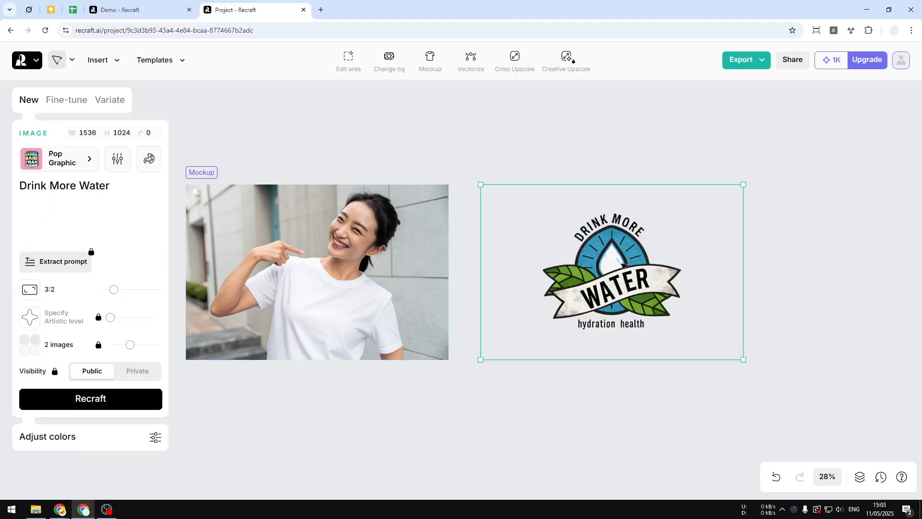
drag(628, 272, 384, 216)
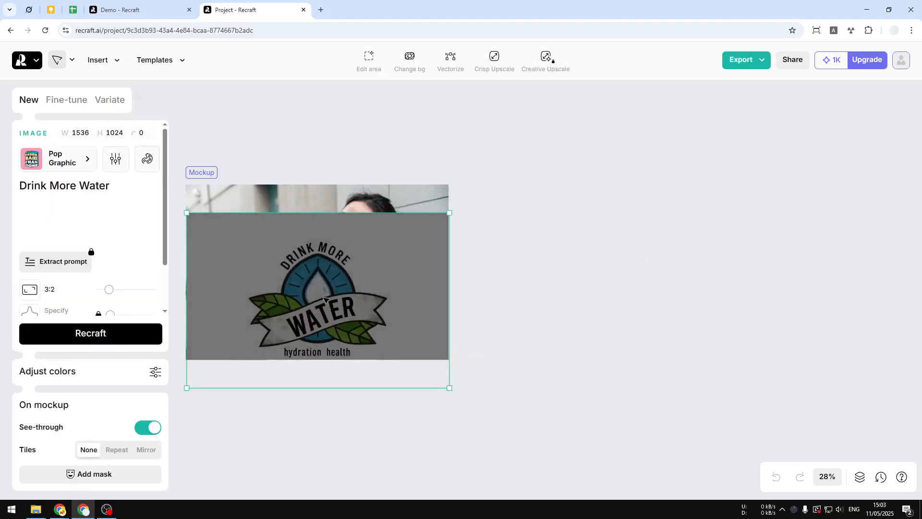
drag(542, 334, 593, 327)
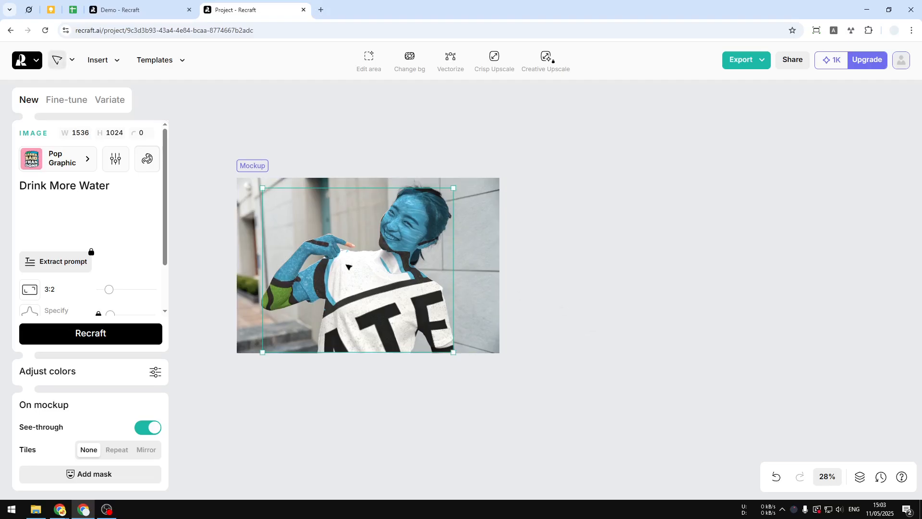
Scale the logo down to about 218 × 145, tilt and position it on the T-shirt's chest, and deselect it.
drag(449, 189, 322, 232)
drag(259, 187, 369, 275)
drag(454, 239, 355, 300)
drag(460, 358, 455, 366)
drag(311, 250, 319, 263)
drag(381, 316, 378, 312)
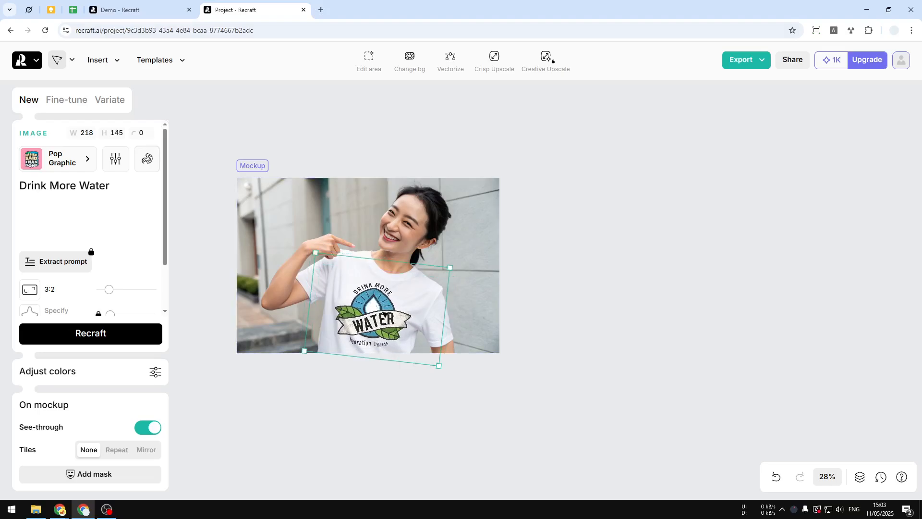
click(597, 313)
drag(555, 292, 657, 314)
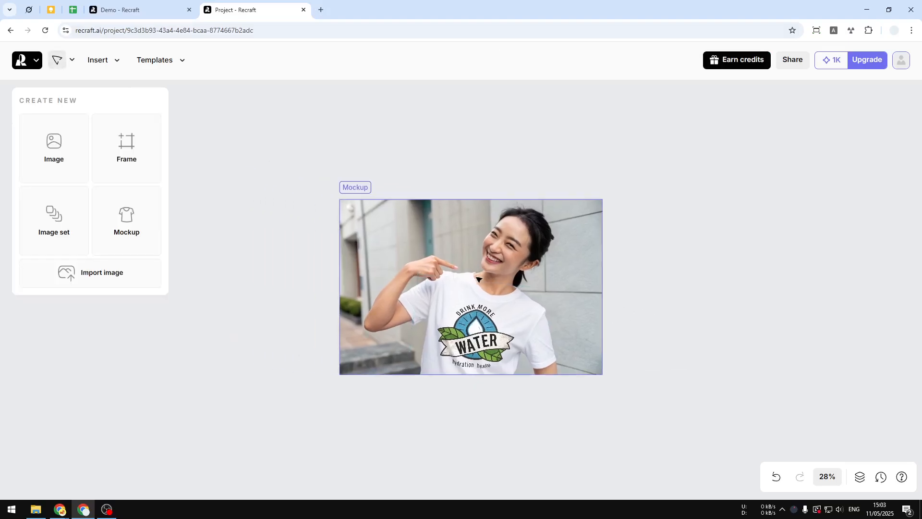
scroll(479, 278, up, 5)
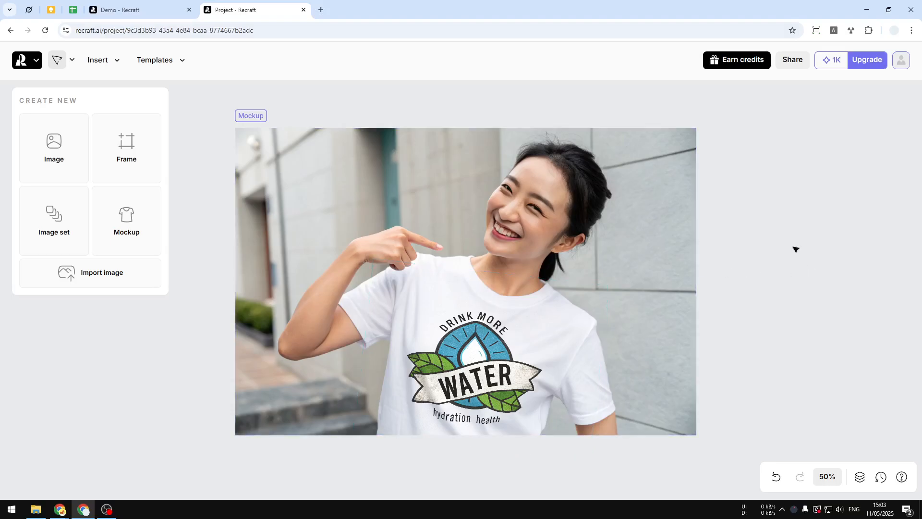
drag(776, 236, 784, 246)
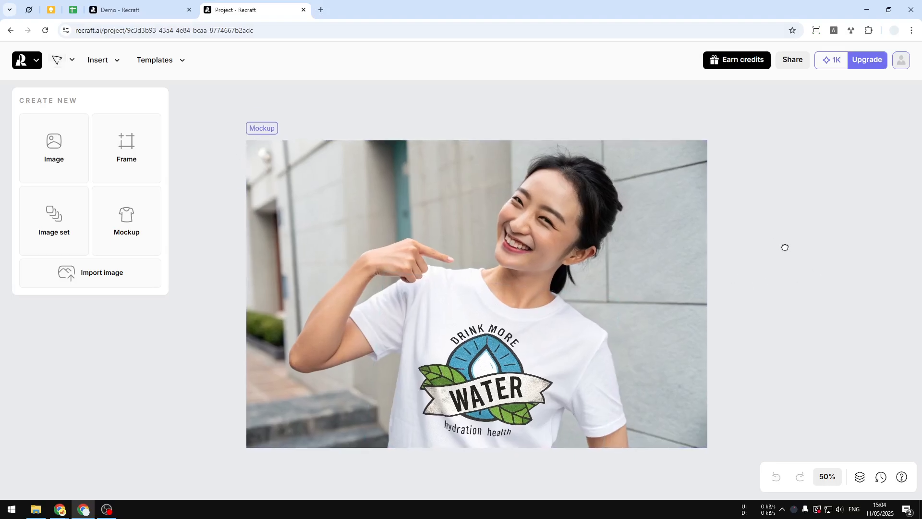